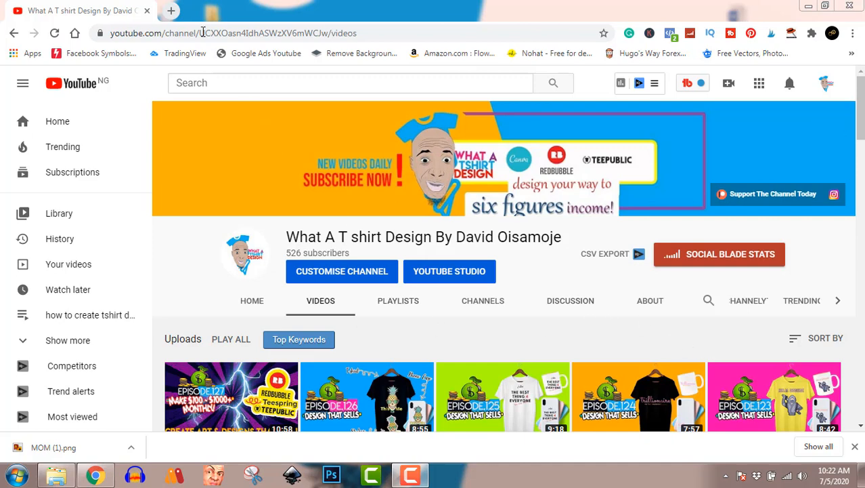
Step: Open Canva in a new browser tab and close the downloads bar
left_click(172, 10)
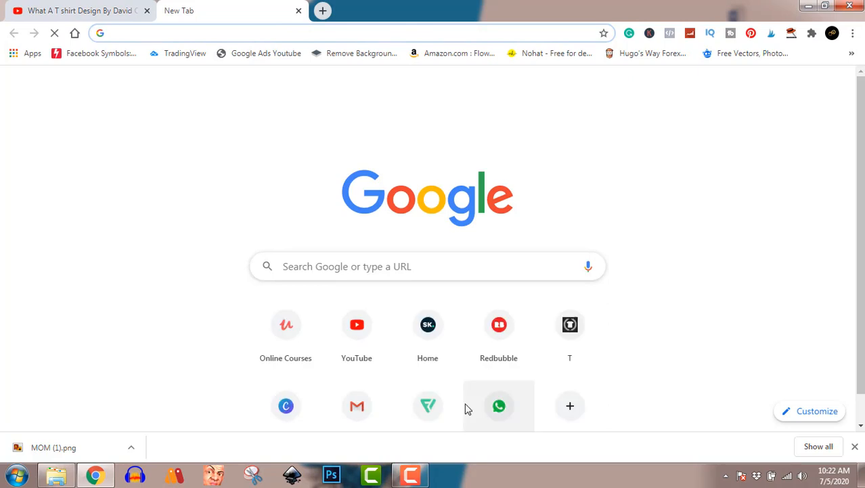
left_click(285, 409)
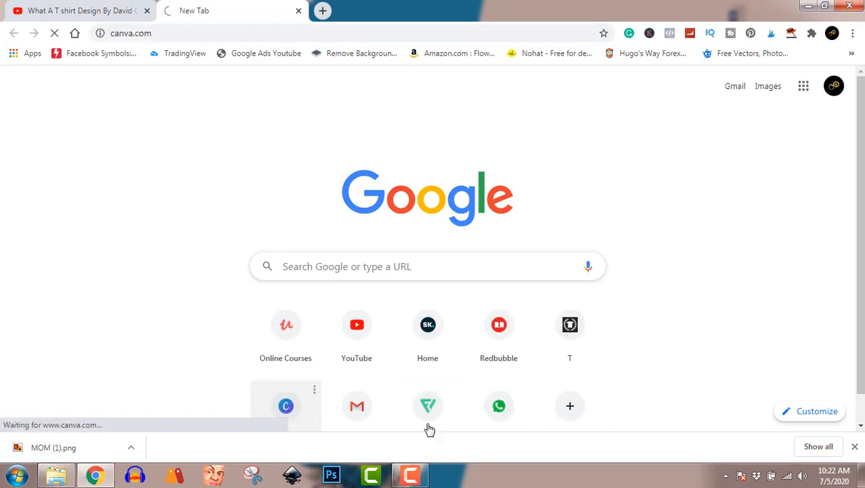
left_click(855, 447)
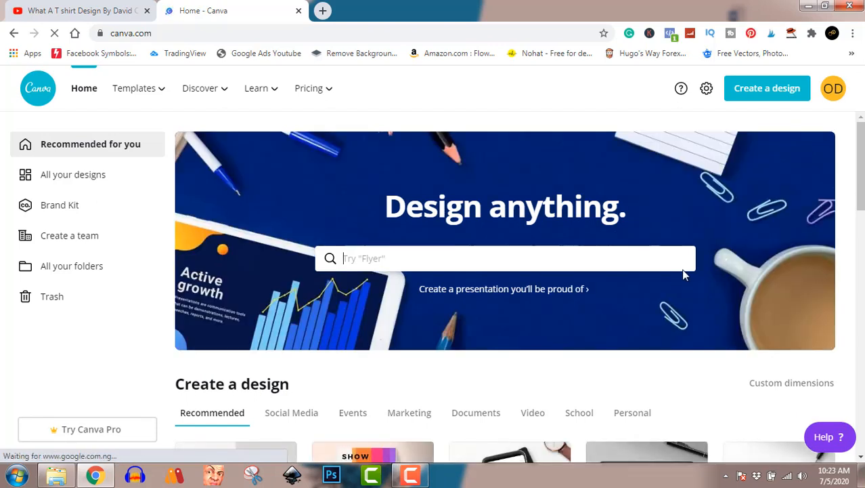
Step: Create a new design with custom dimensions of 4500 × 5400 px
left_click(767, 88)
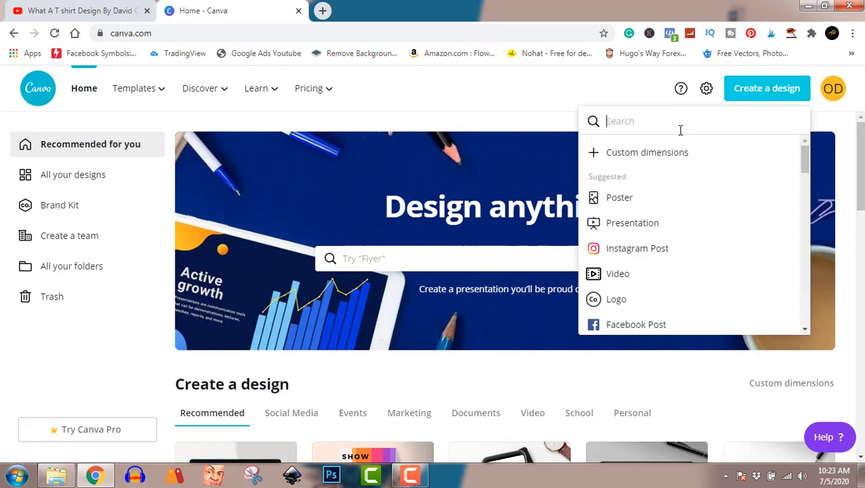
left_click(630, 147)
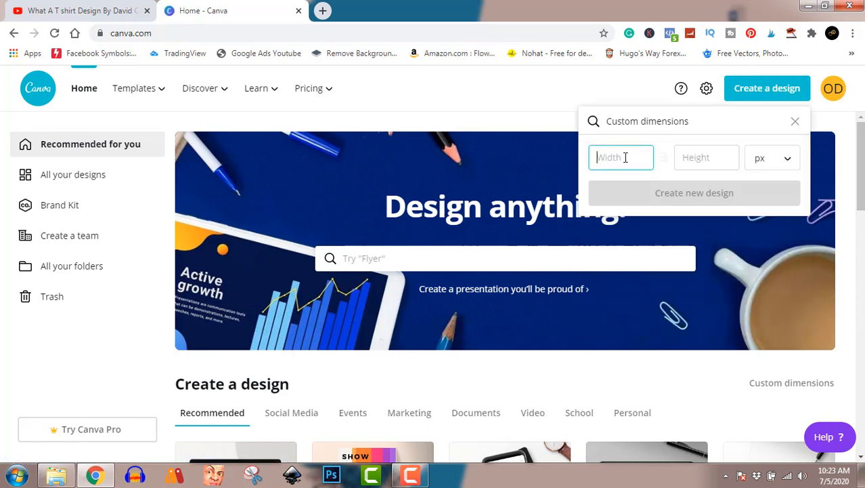
type("4500")
left_click(700, 157)
type("5400")
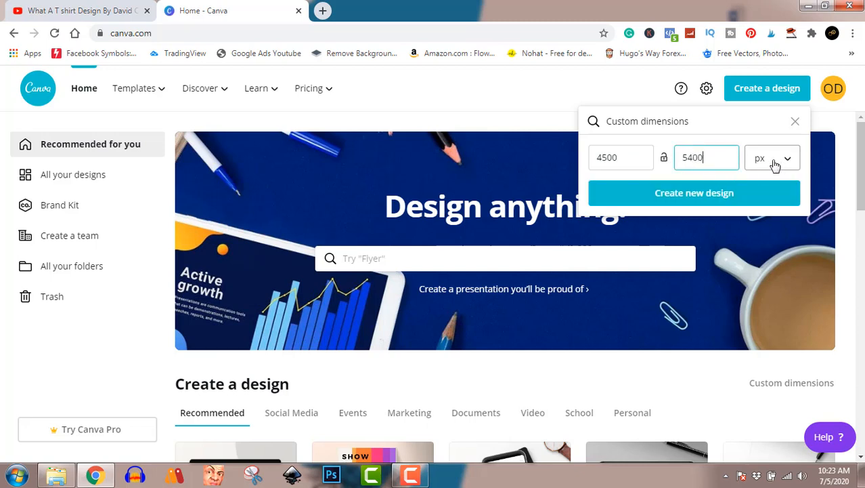
left_click(697, 197)
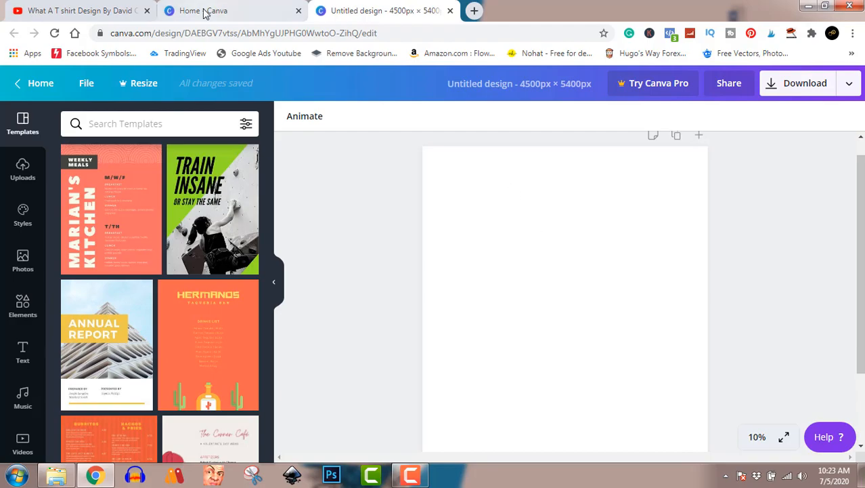
Step: Look through the uploaded videos on the YouTube channel page and return to the blank Canva design
left_click(97, 9)
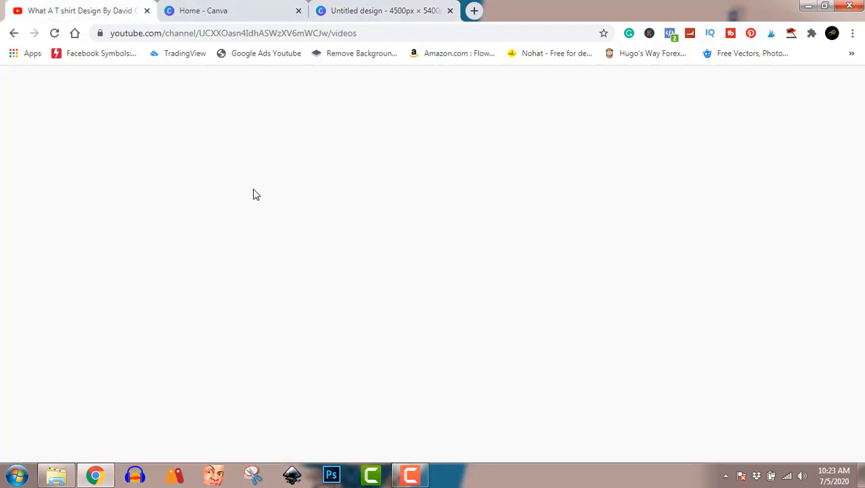
scroll(256, 194, "down", 10)
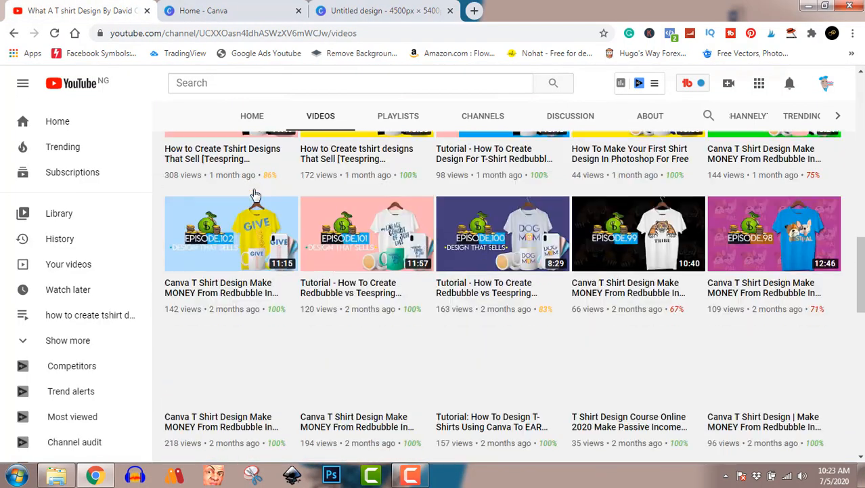
scroll(257, 203, "down", 1)
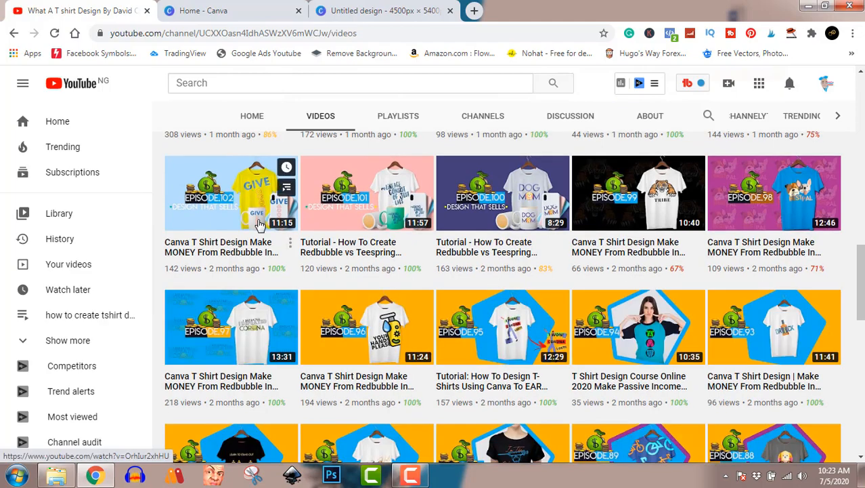
scroll(259, 224, "up", 12)
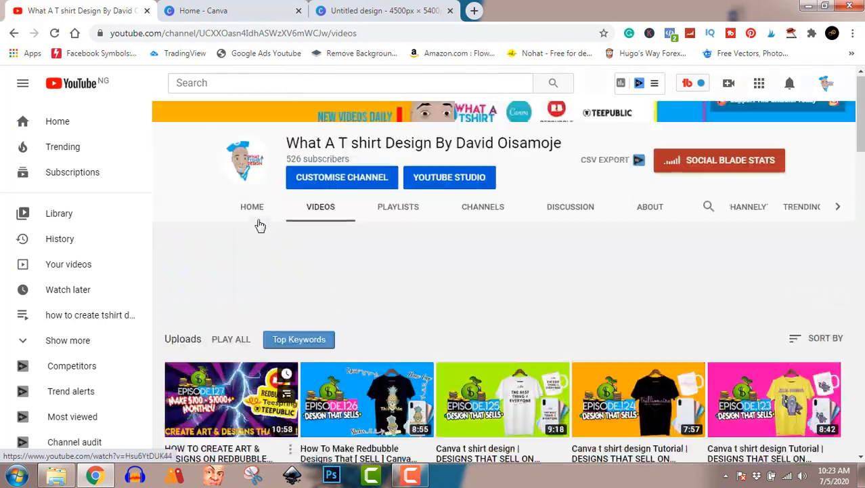
left_click(366, 13)
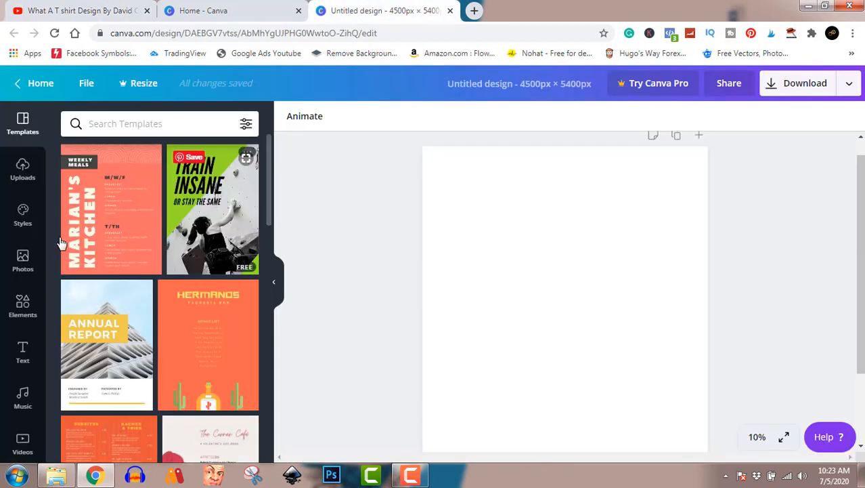
Step: Search the Canva elements library for "ride"
left_click(23, 308)
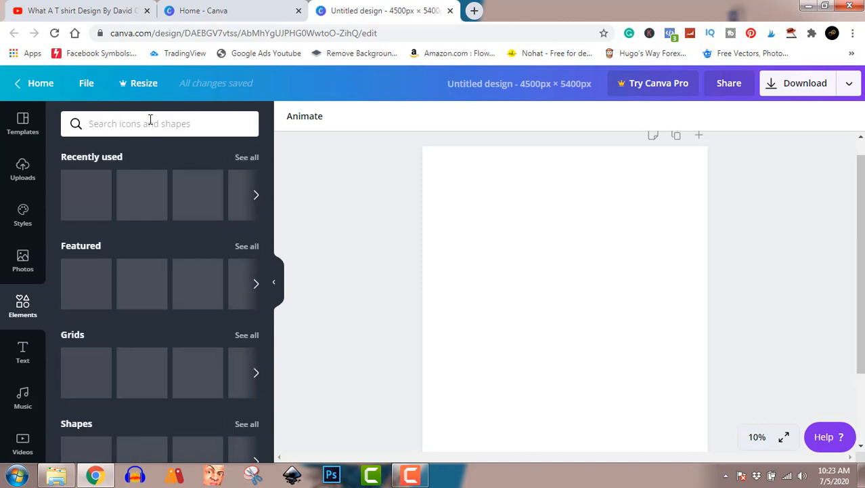
left_click(151, 119)
type("ride")
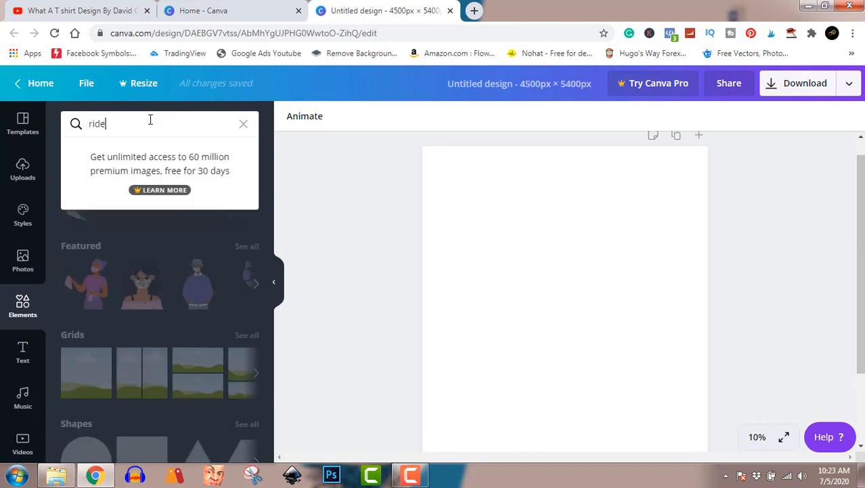
key("Return")
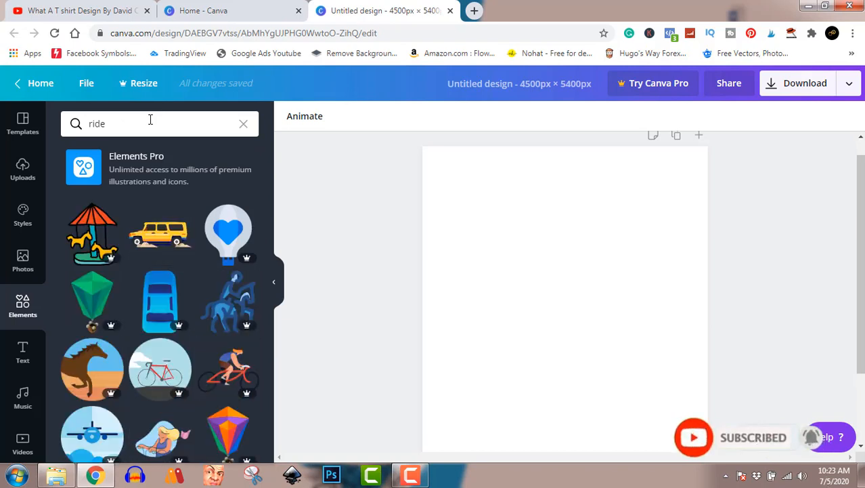
Step: Replace the elements search term with "bike" and run the search
key("BackSpace")
key("BackSpace")
key("BackSpace")
key("BackSpace")
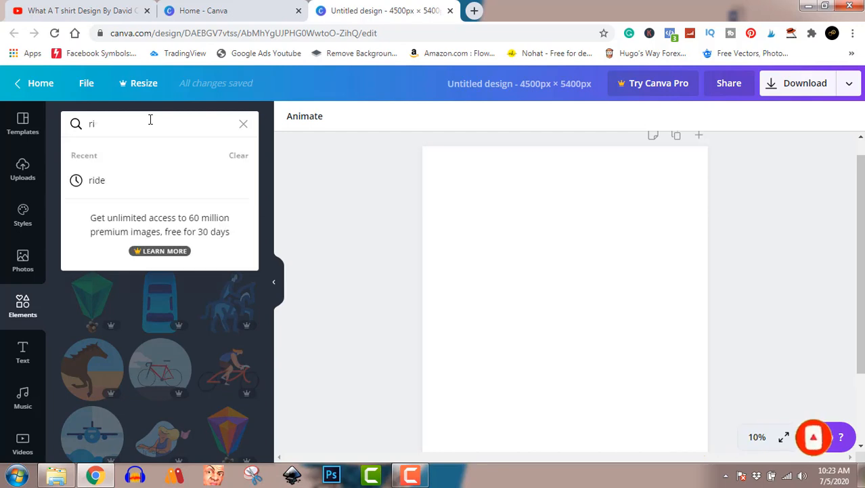
type("bike")
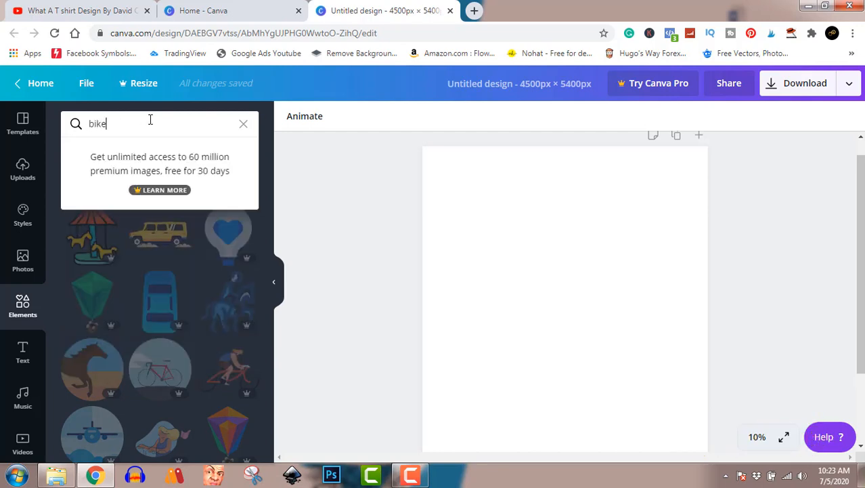
key("Return")
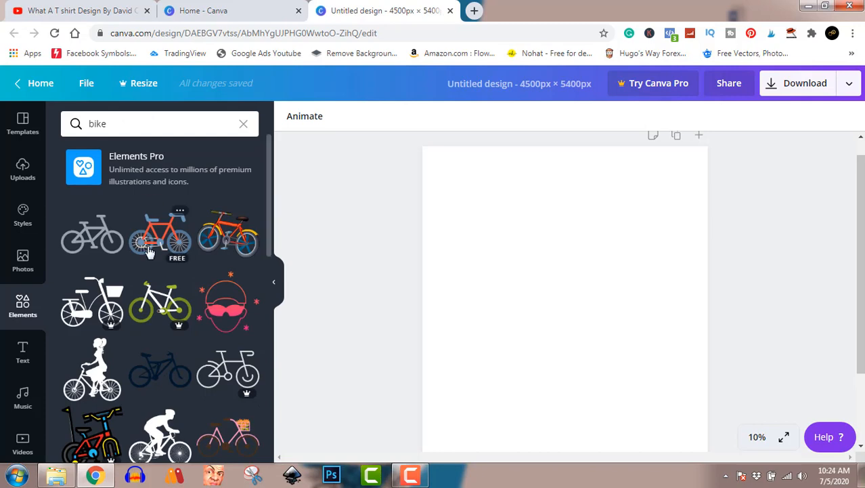
Step: Find the vintage motorcycle graphic on a black background among the bike results and add it to the page
scroll(149, 251, "down", 5)
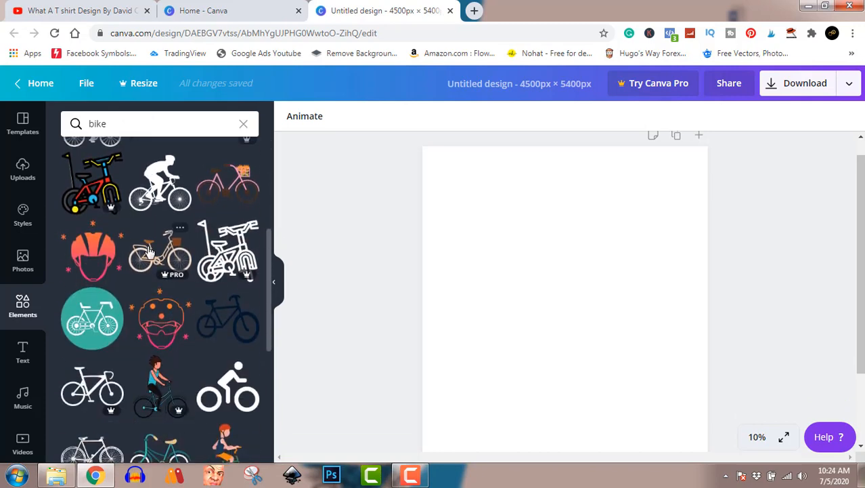
scroll(150, 251, "down", 8)
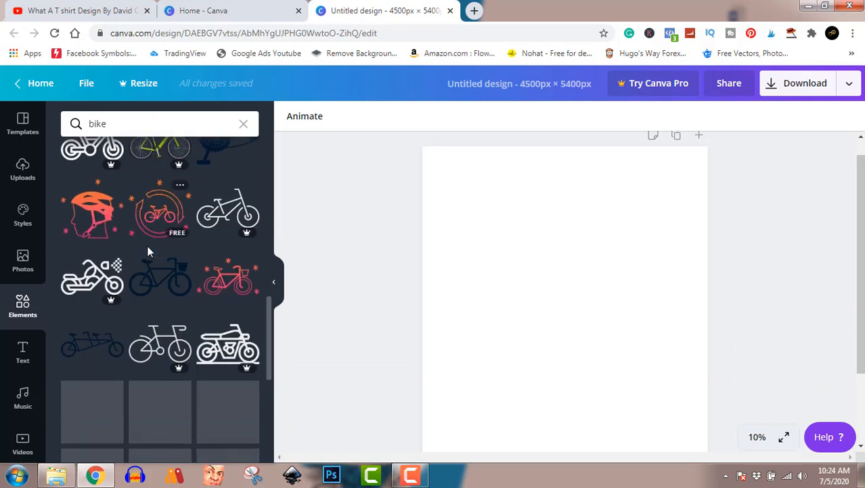
scroll(149, 252, "down", 3)
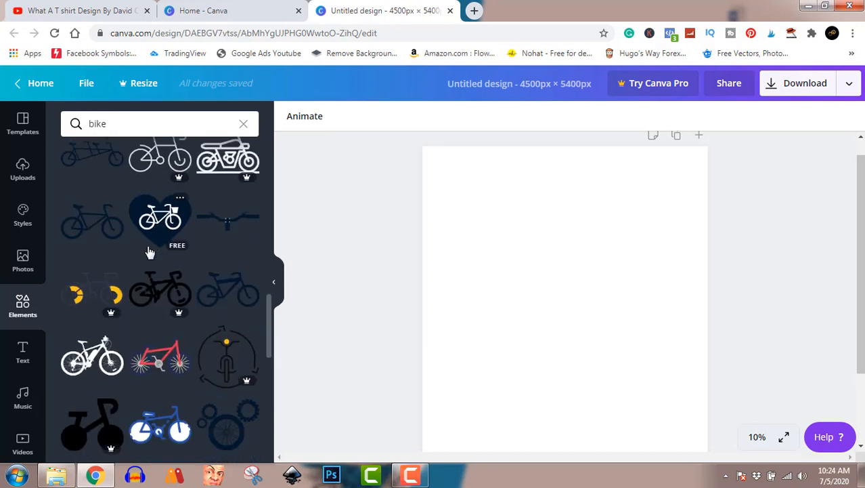
scroll(150, 251, "down", 6)
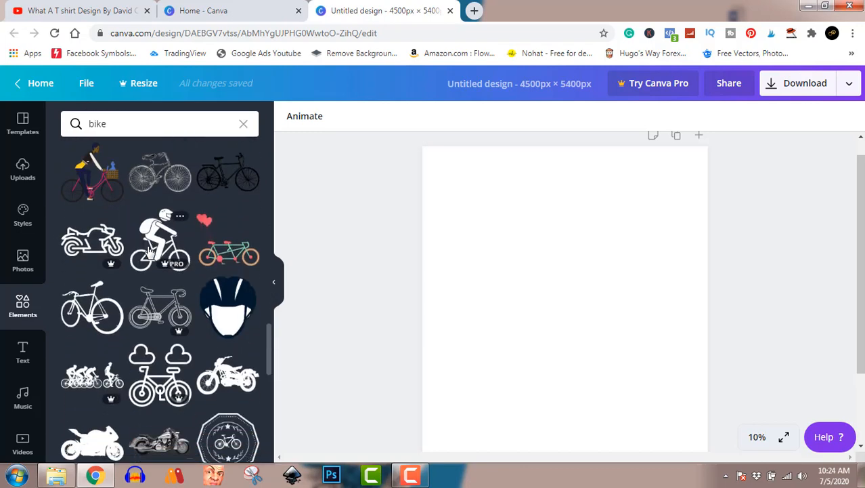
scroll(149, 252, "down", 3)
scroll(150, 252, "down", 2)
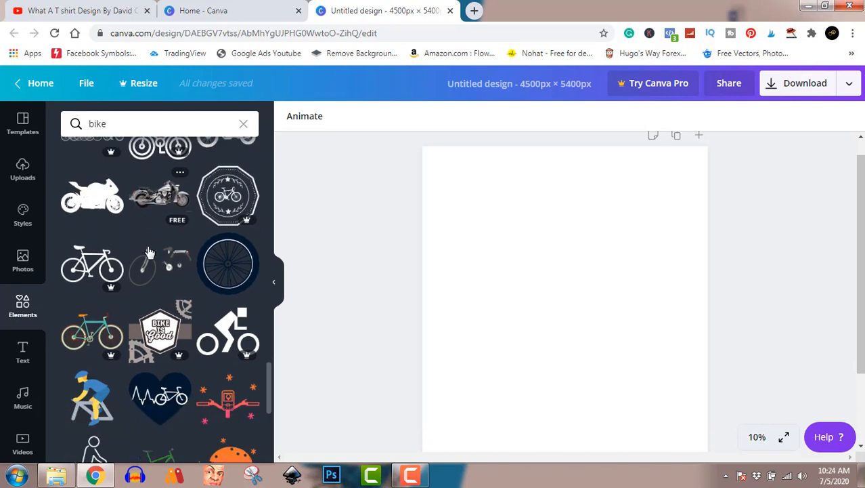
scroll(150, 251, "down", 5)
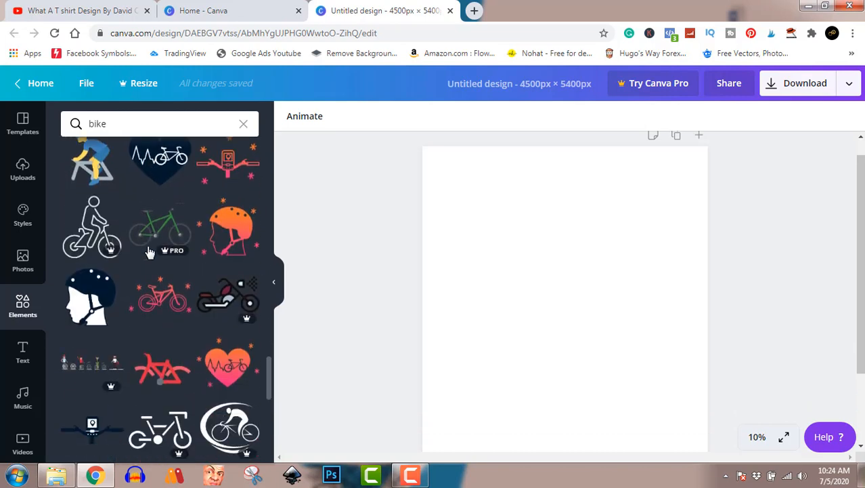
scroll(147, 245, "down", 3)
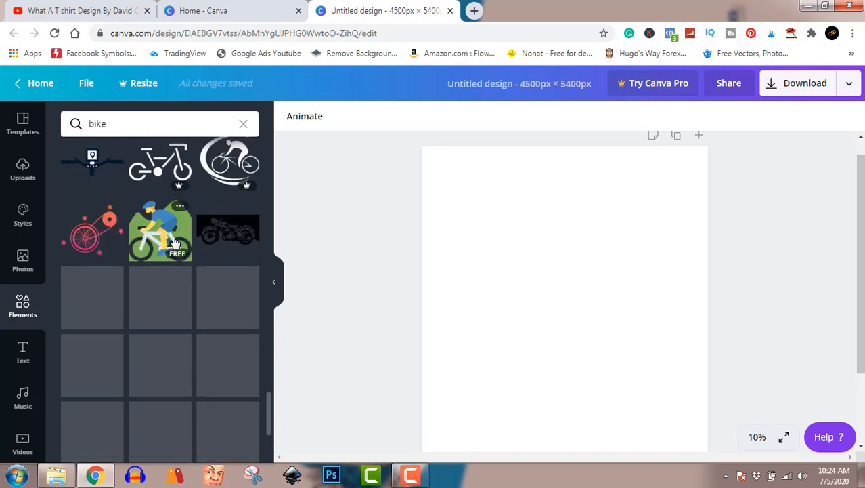
left_click(224, 232)
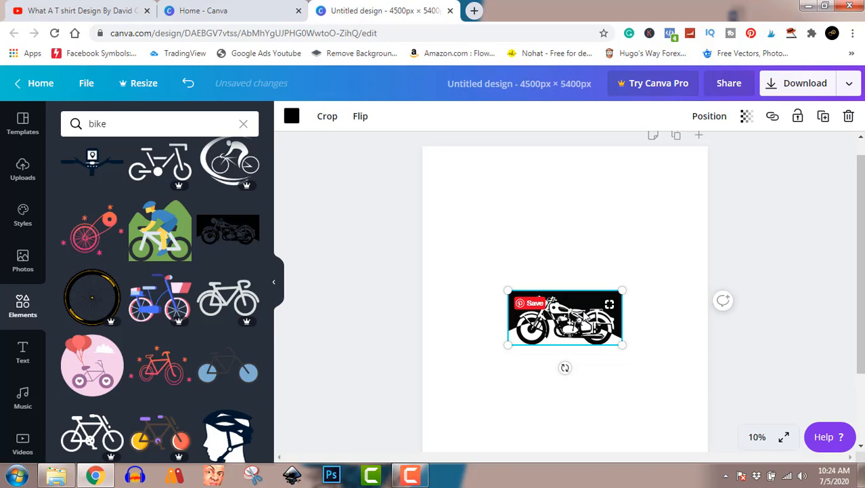
Step: Enlarge the motorcycle graphic to about three quarters of the page width and position it around the page's middle
left_click_drag(582, 310, 584, 338)
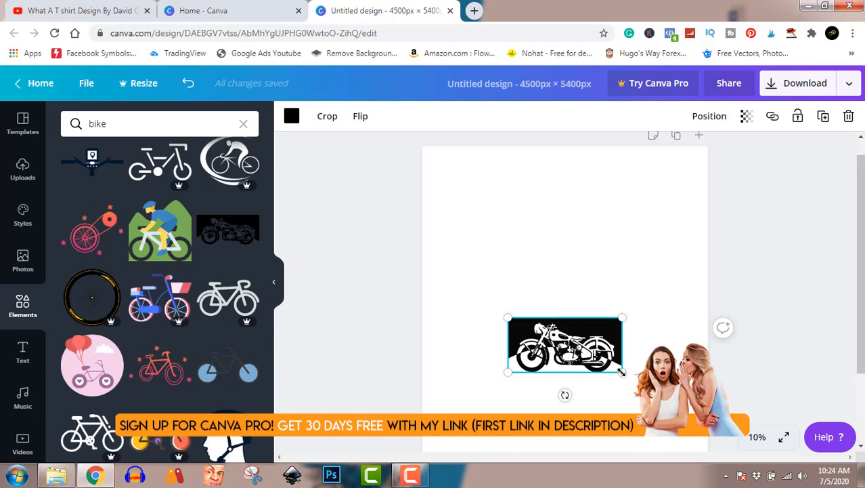
left_click_drag(621, 371, 720, 418)
left_click_drag(680, 372, 641, 330)
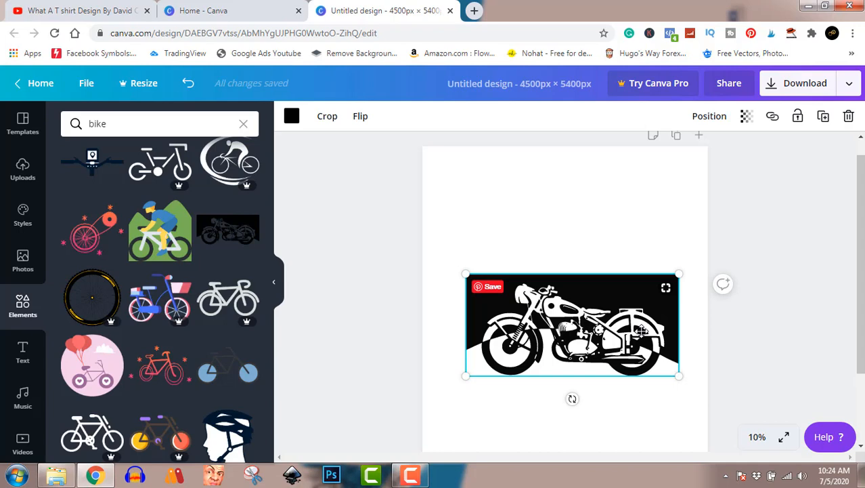
left_click(377, 275)
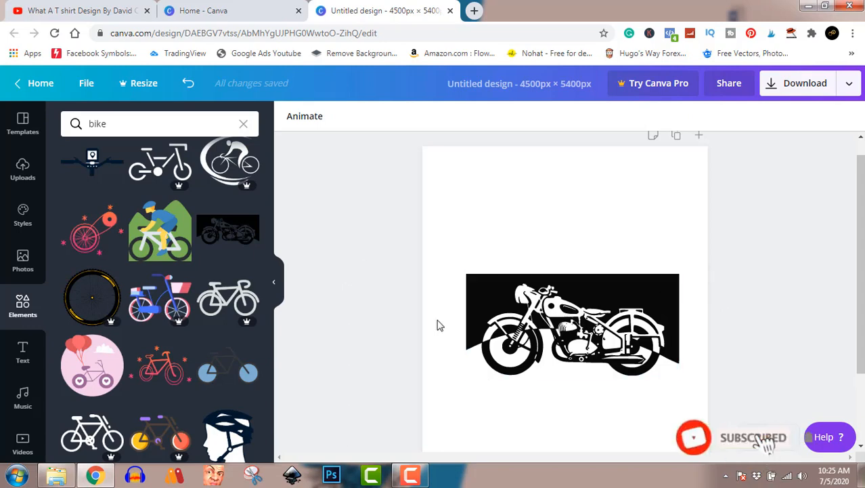
Step: Browse the text combinations and add the "Authentic Leather Blue Wood" one to the design
left_click(22, 357)
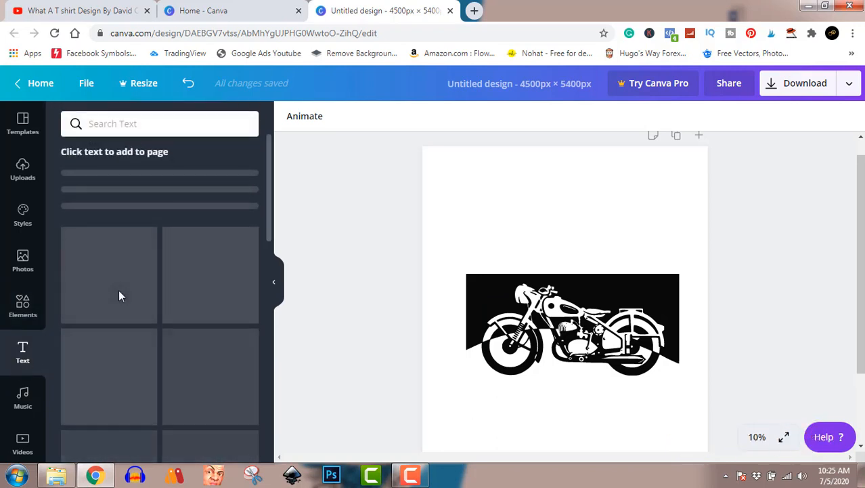
scroll(119, 295, "down", 2)
scroll(119, 295, "down", 5)
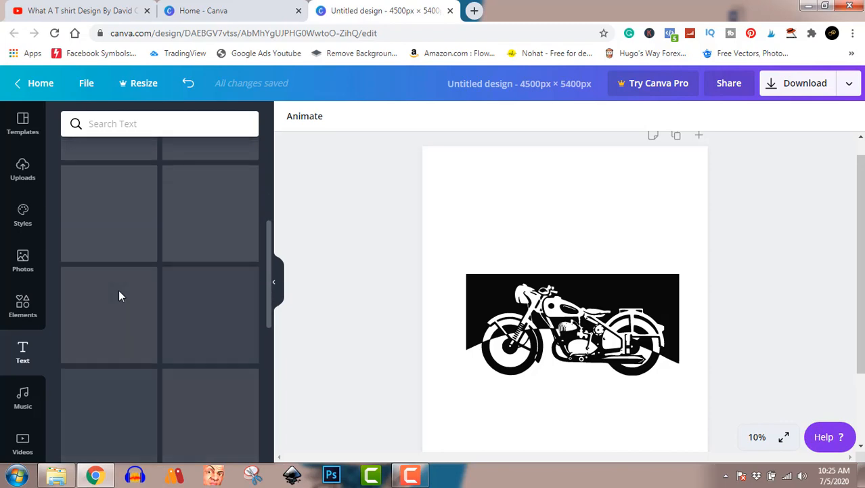
scroll(119, 296, "up", 6)
scroll(120, 296, "down", 8)
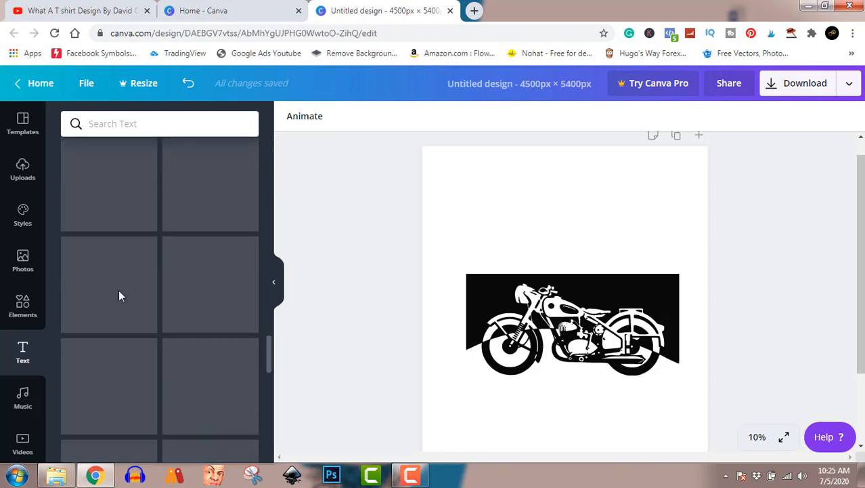
scroll(120, 295, "down", 6)
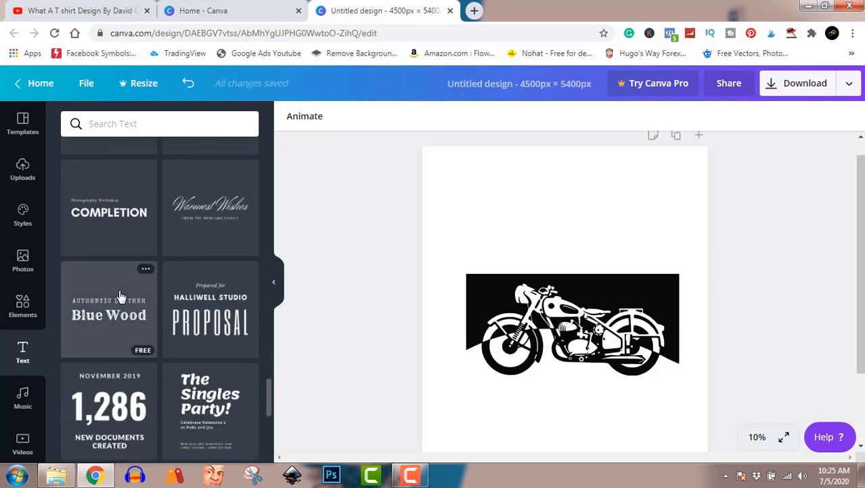
scroll(119, 295, "down", 2)
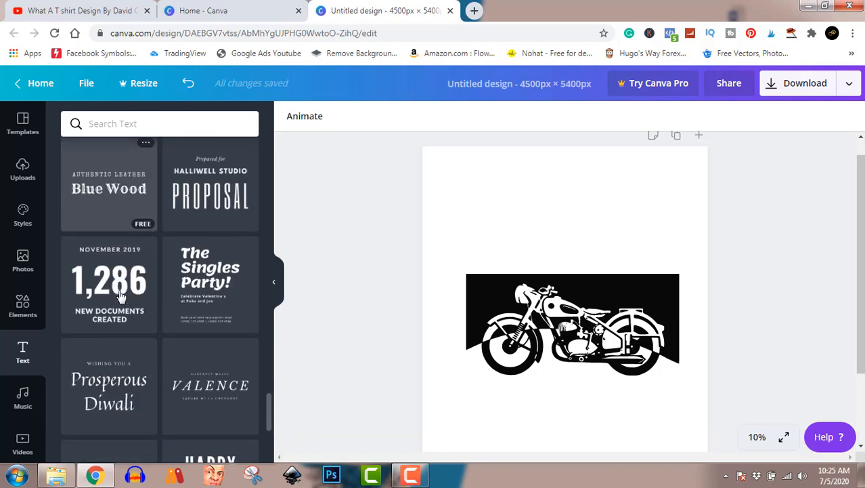
left_click(112, 195)
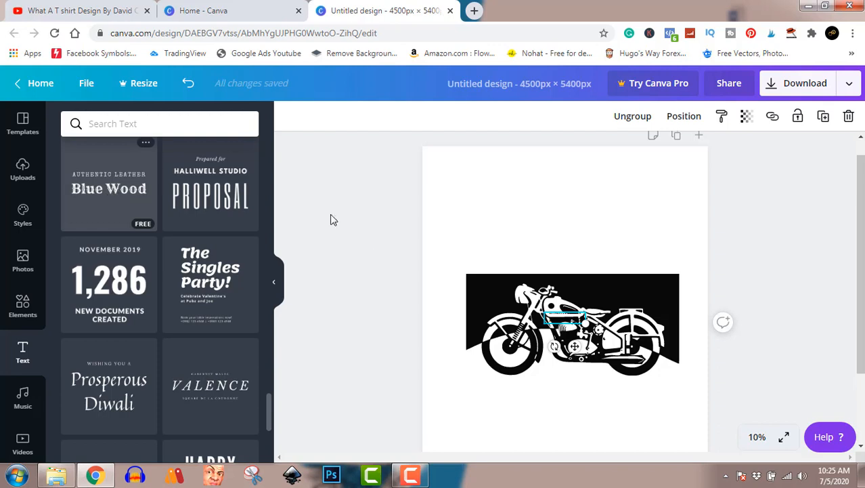
Step: Move the text combination just above the motorcycle graphic and enlarge it until its main line reaches size 389, roughly centred over the graphic
left_click_drag(566, 315, 566, 242)
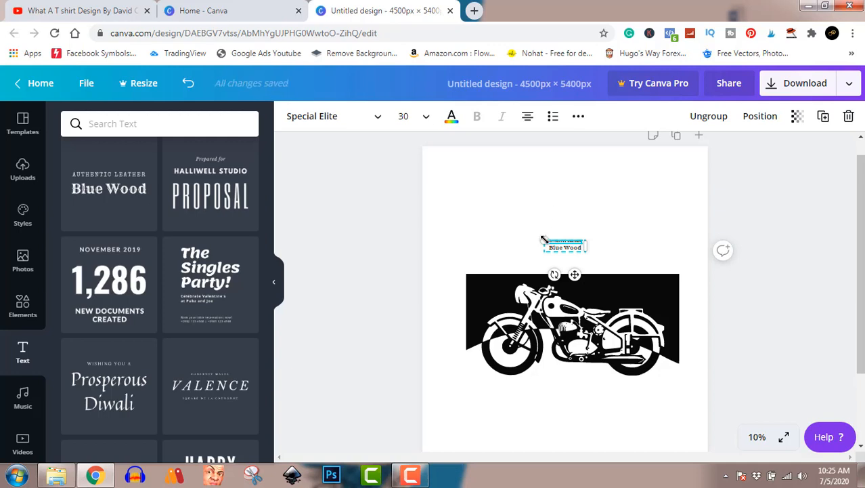
left_click_drag(544, 240, 410, 193)
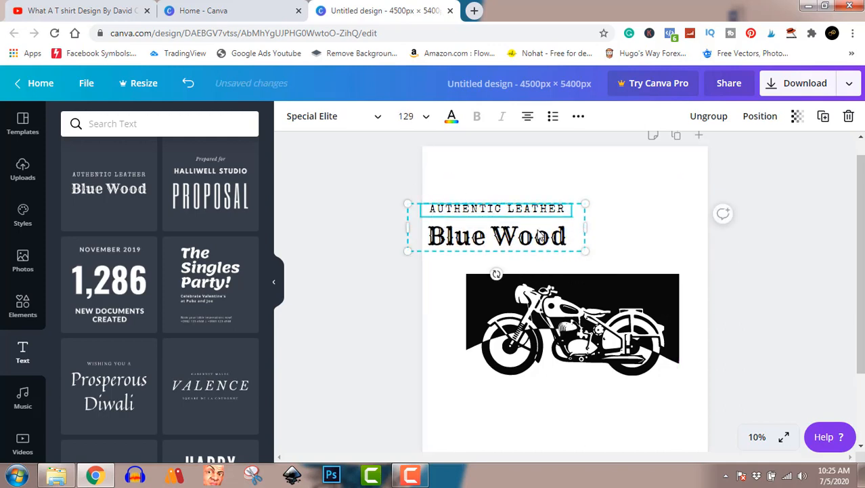
left_click_drag(543, 230, 610, 260)
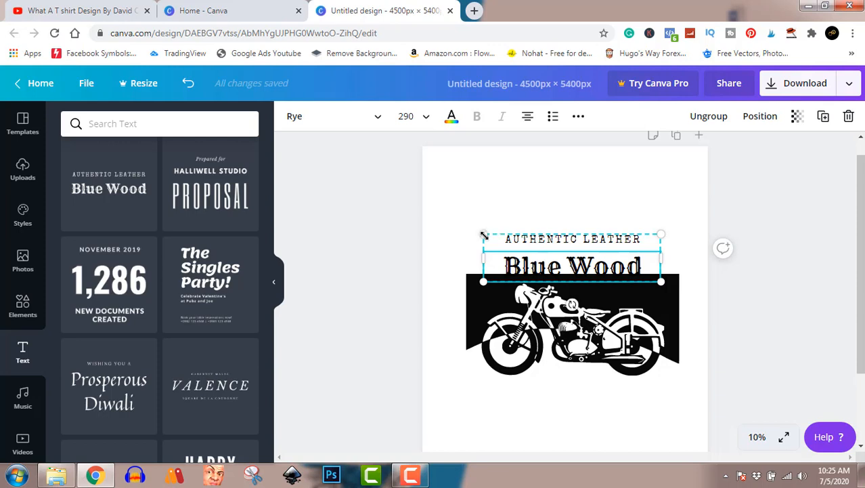
left_click_drag(482, 229, 422, 218)
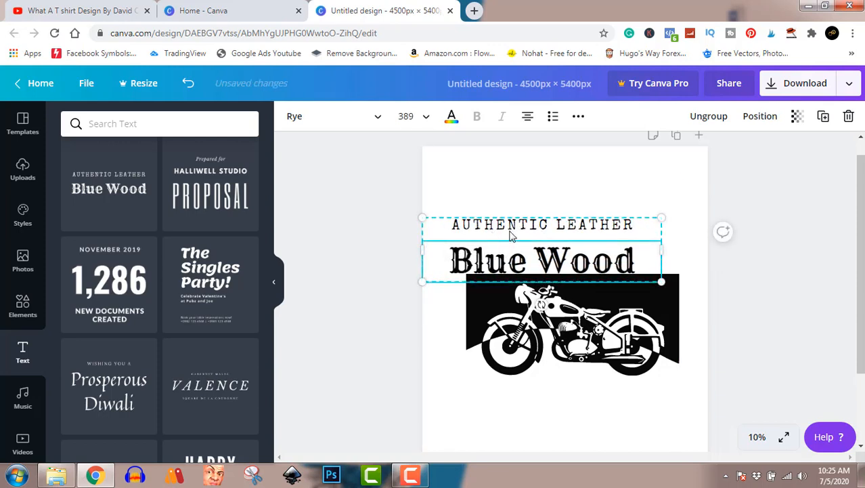
left_click_drag(508, 231, 536, 230)
Step: Replace the "AUTHENTIC LEATHER" line with "RIDE"
left_click(537, 231)
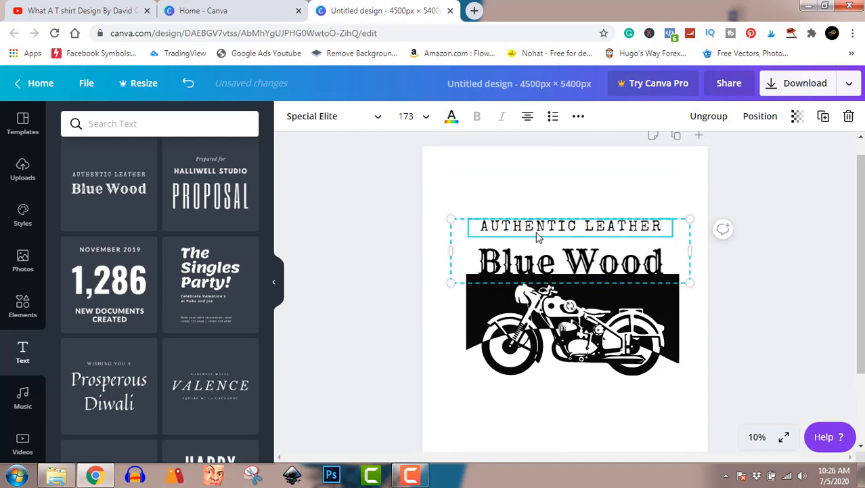
double_click(573, 229)
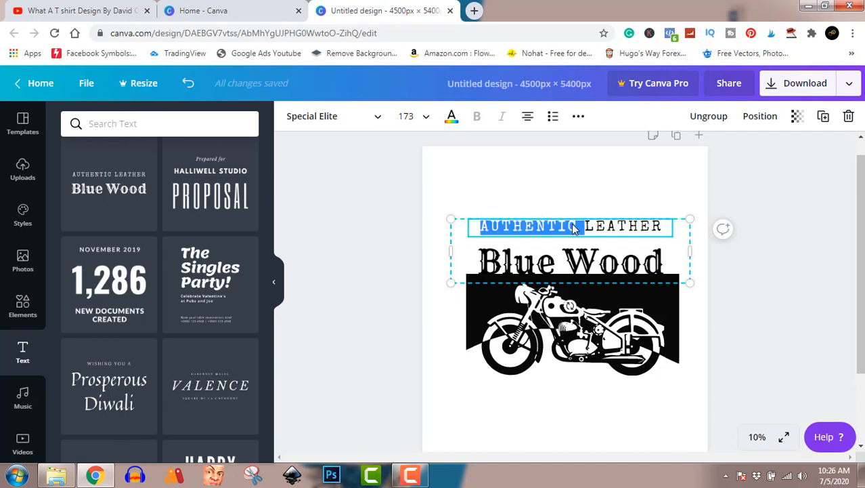
key("ctrl+a")
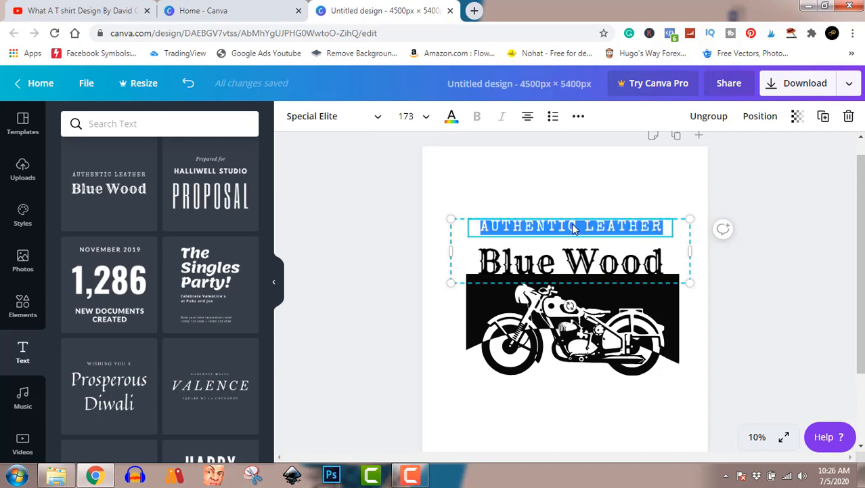
type("R")
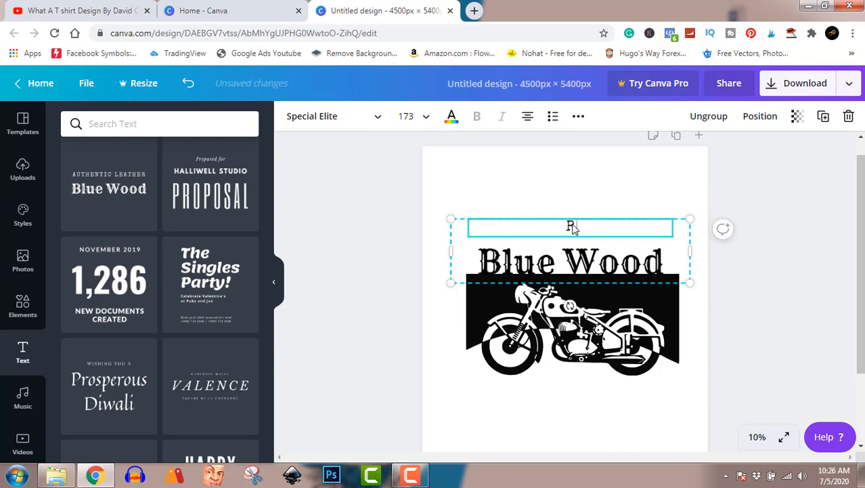
type("IDE")
Step: Replace the "Blue Wood" line with "TOGETHER"
left_click(604, 265)
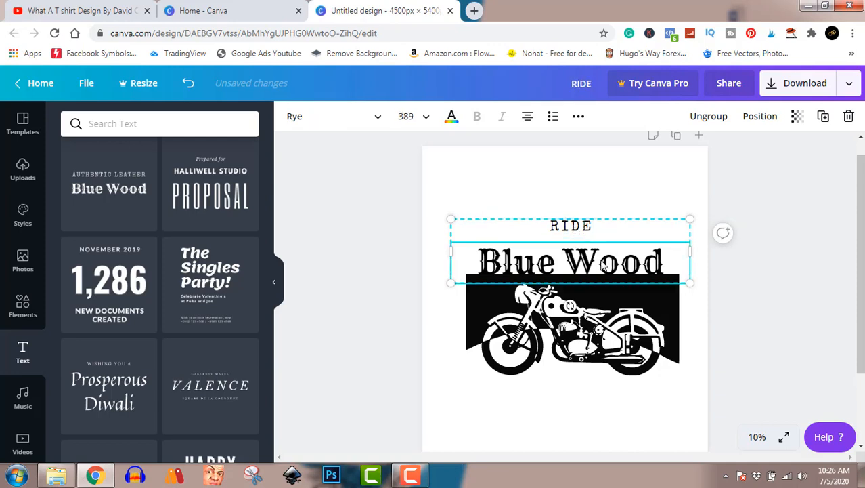
double_click(602, 264)
left_click(602, 260)
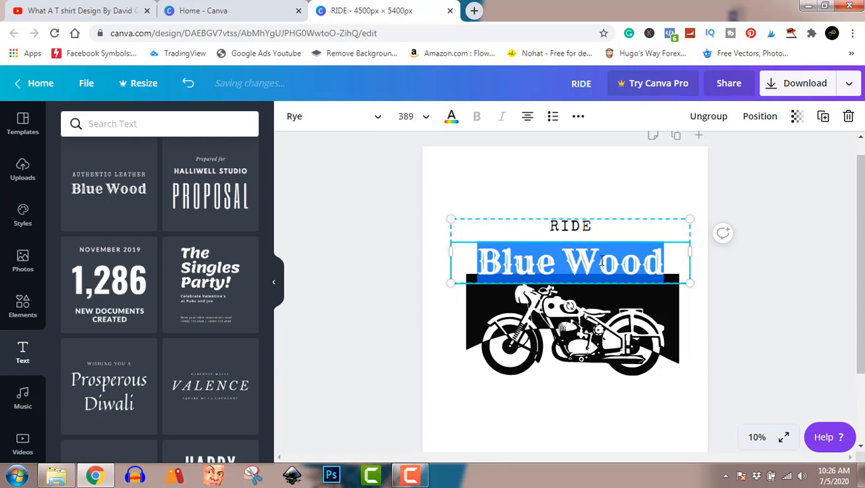
type("TO")
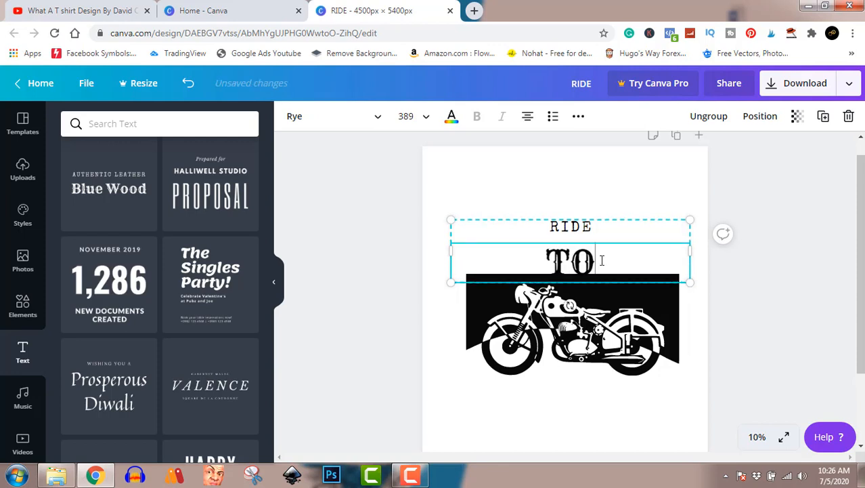
type("GETHER")
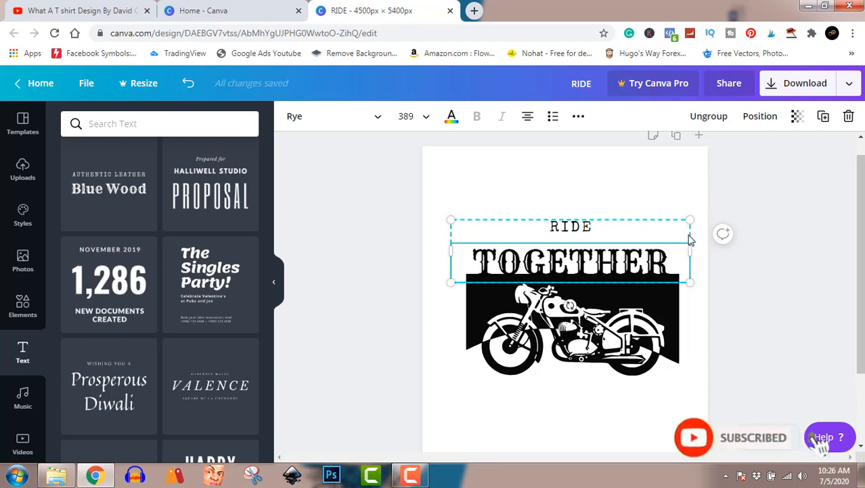
Step: Ungroup the two text lines, enlarge "RIDE" to size 344 and centre it directly above "TOGETHER"
left_click(707, 118)
left_click(766, 211)
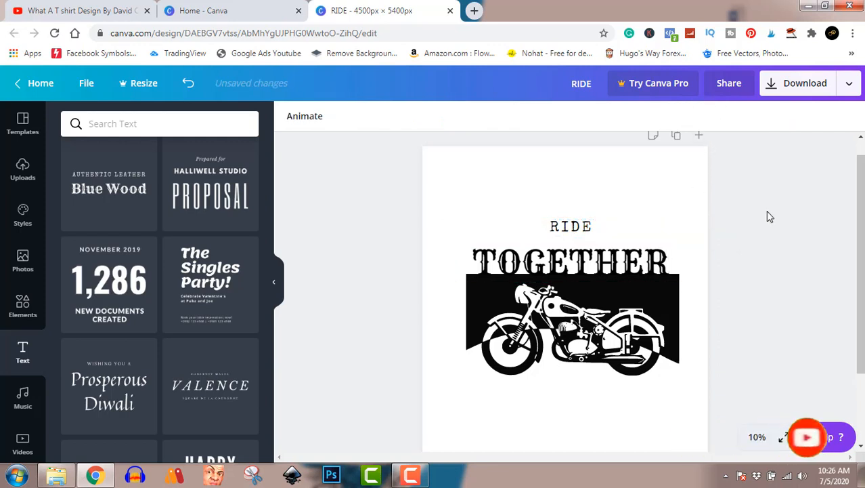
left_click(582, 228)
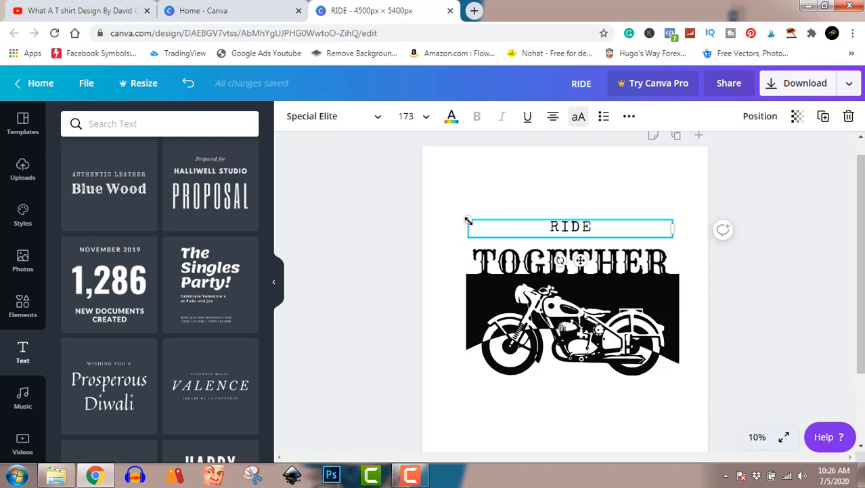
left_click_drag(467, 221, 267, 153)
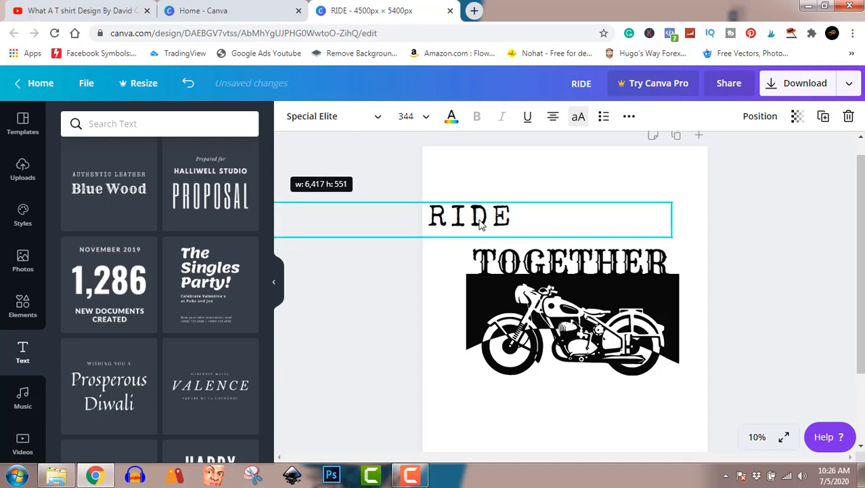
left_click_drag(484, 225, 582, 236)
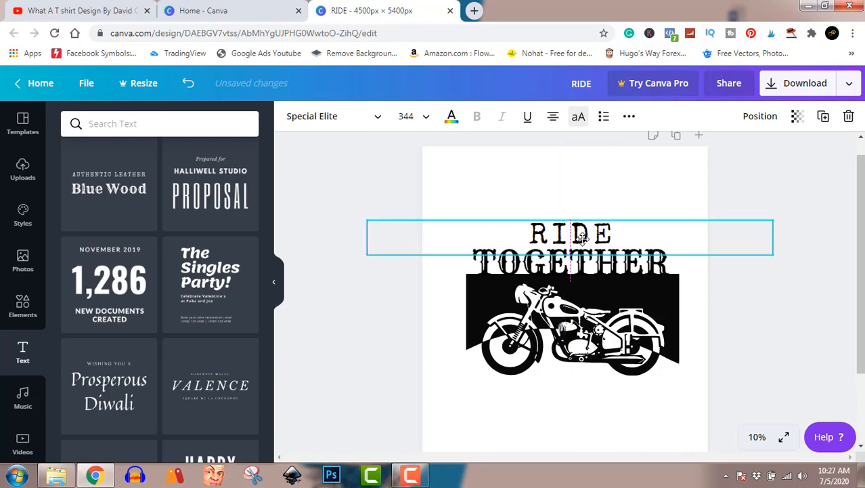
left_click(788, 177)
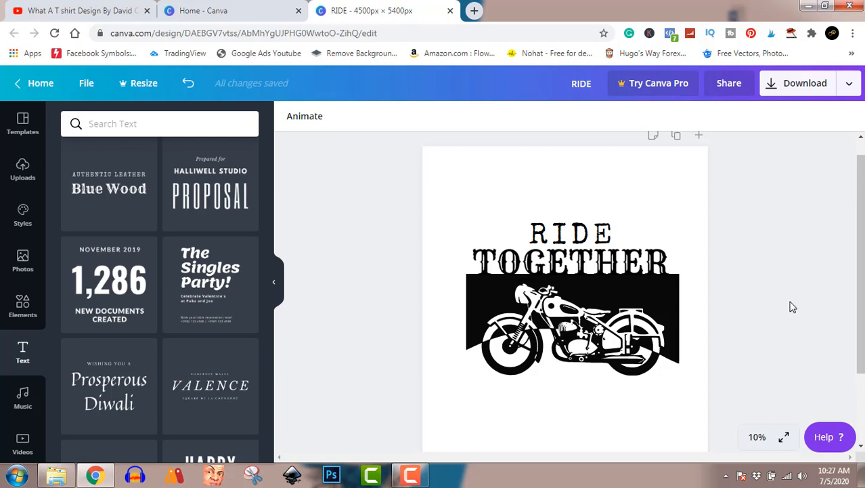
left_click(420, 476)
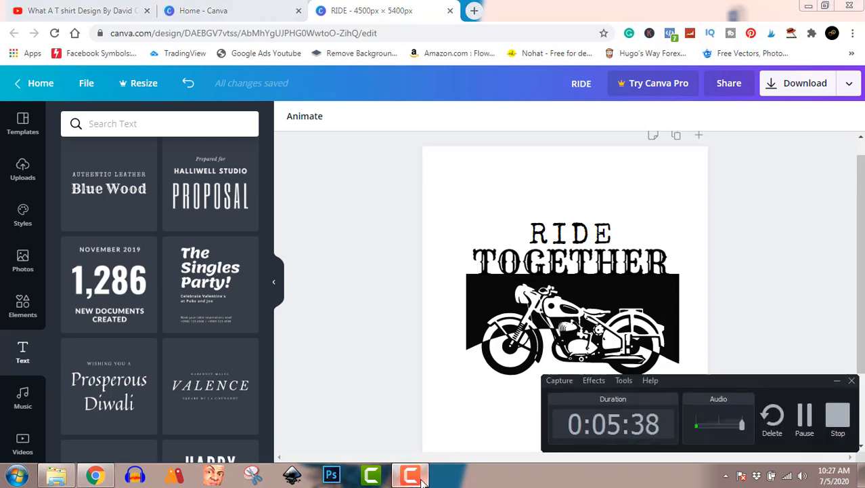
left_click(418, 477)
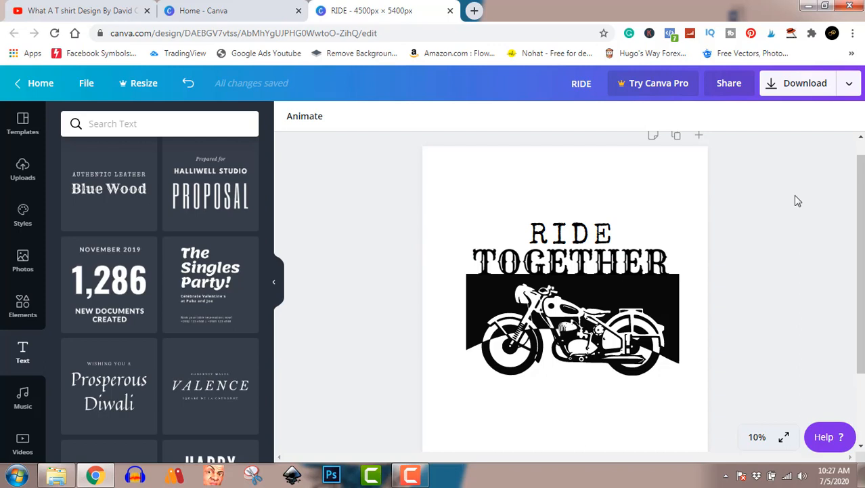
scroll(796, 201, "down", 3)
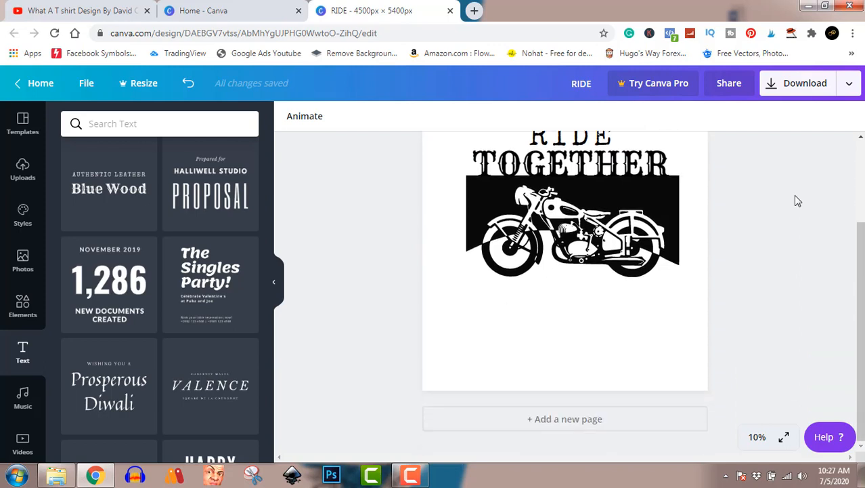
scroll(796, 200, "up", 4)
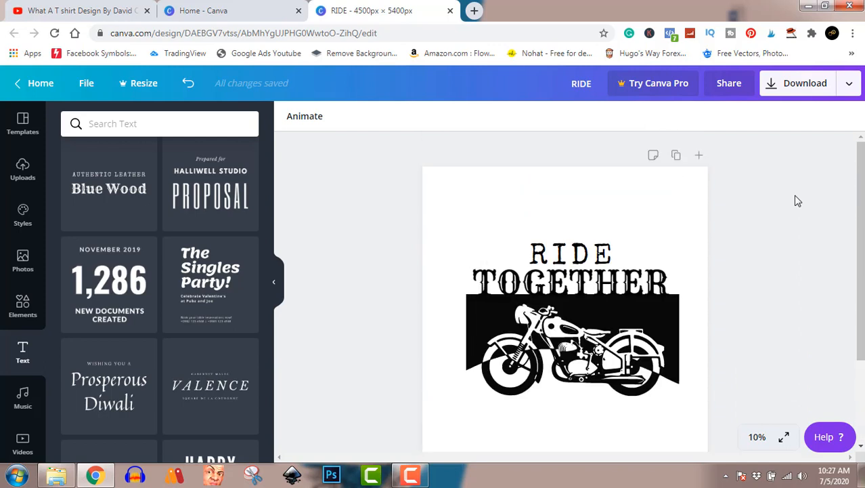
scroll(797, 196, "down", 2)
scroll(796, 196, "up", 1)
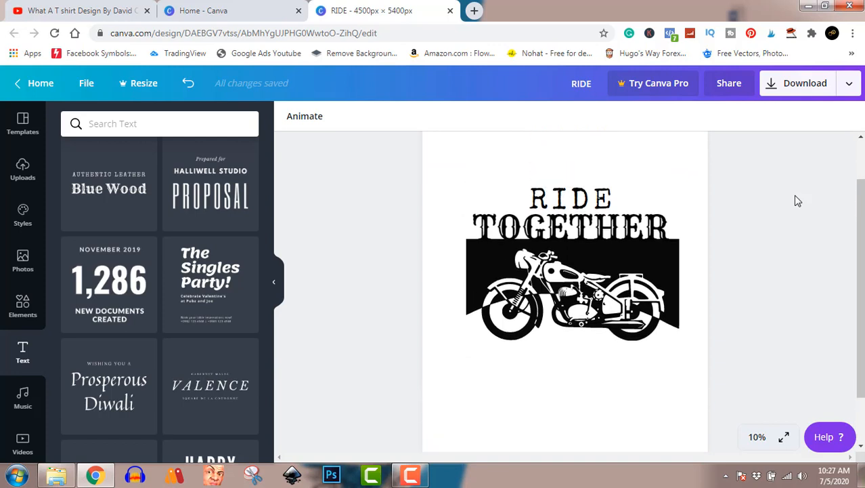
scroll(796, 200, "up", 1)
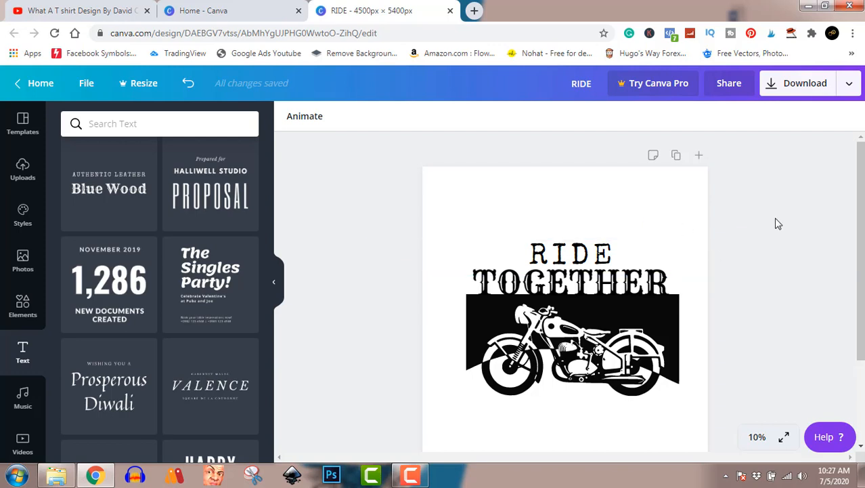
Step: Download the design as a 4500 x 5400 px PNG without a transparent background or compression, and dismiss the Canva Pro offer
left_click(805, 93)
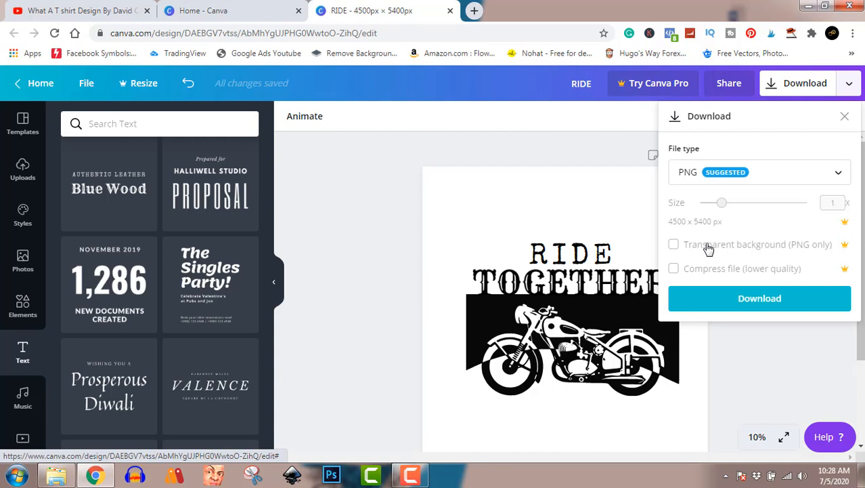
left_click(749, 300)
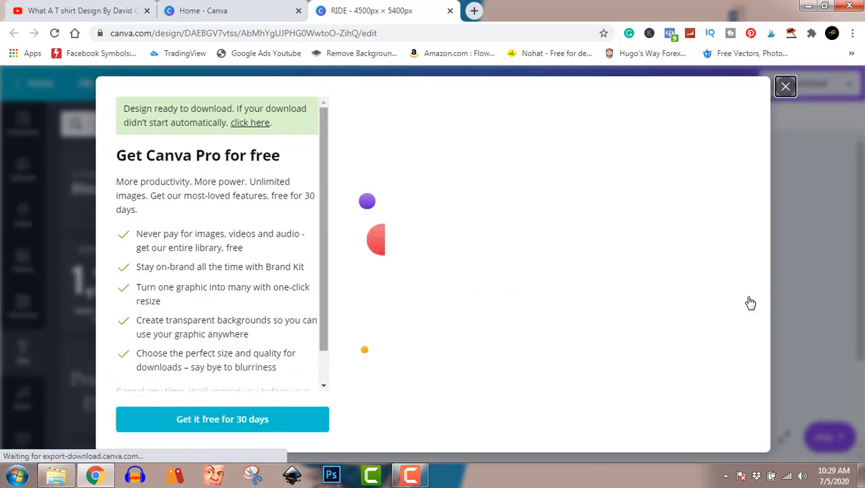
left_click(782, 87)
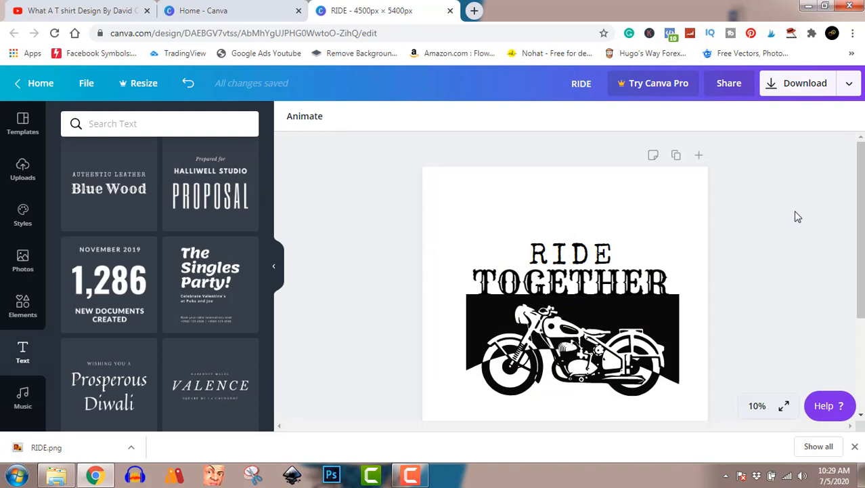
Step: Show the downloaded RIDE.png in its folder, view it in Windows Photo Viewer, and close the viewer and the folder
left_click(131, 451)
left_click(190, 406)
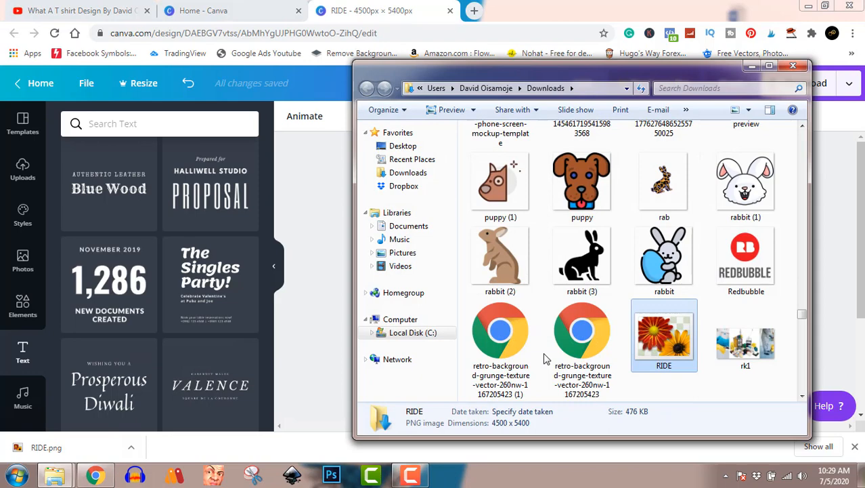
double_click(675, 332)
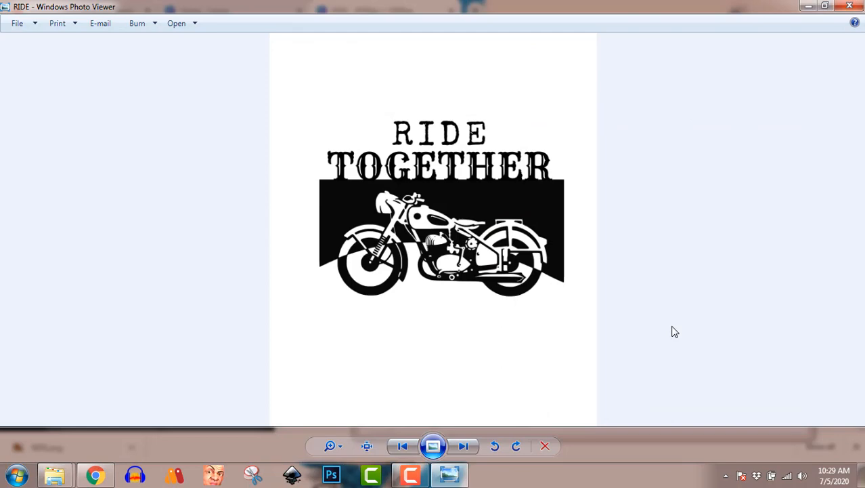
left_click(847, 6)
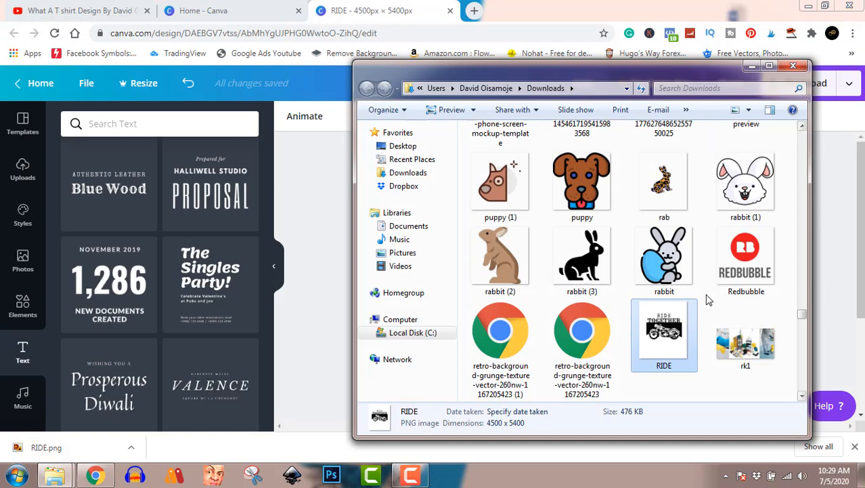
left_click(802, 65)
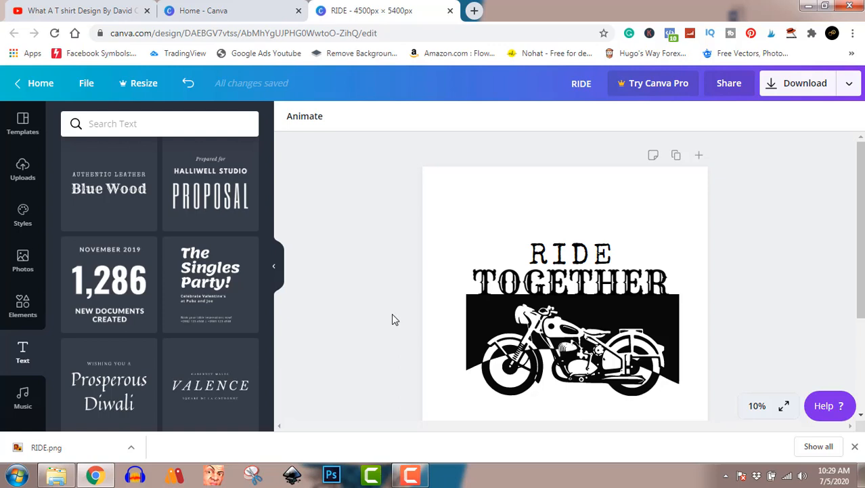
left_click(413, 474)
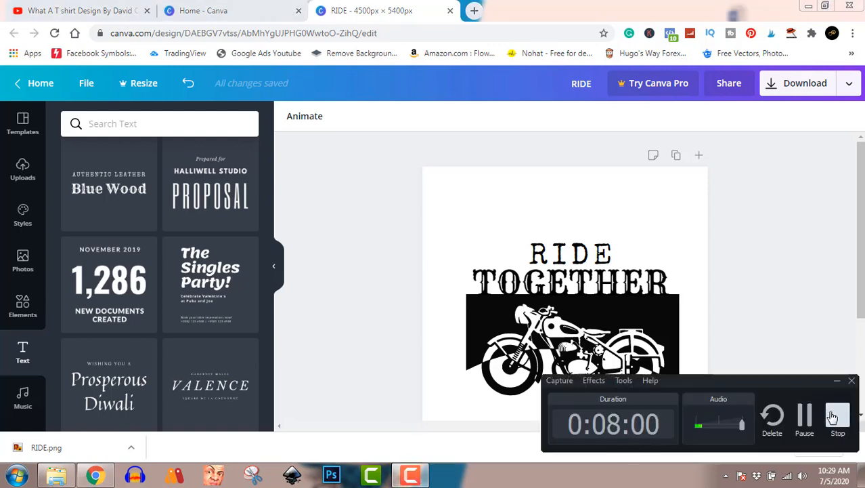
left_click(833, 416)
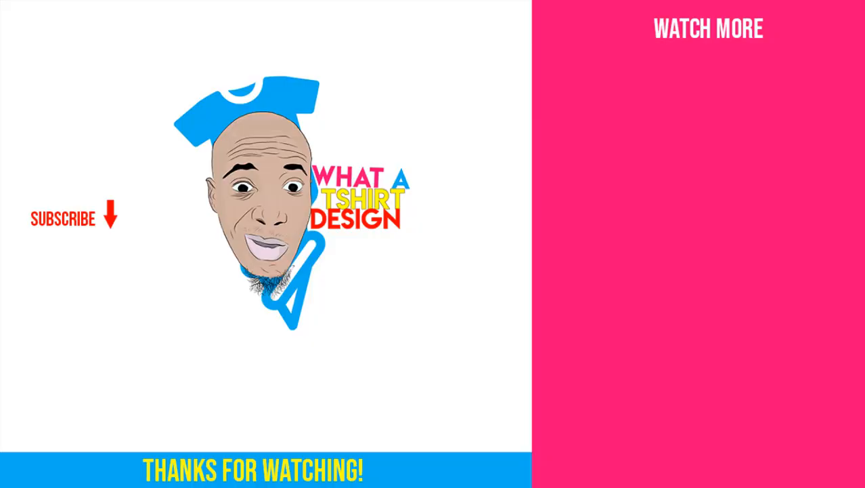